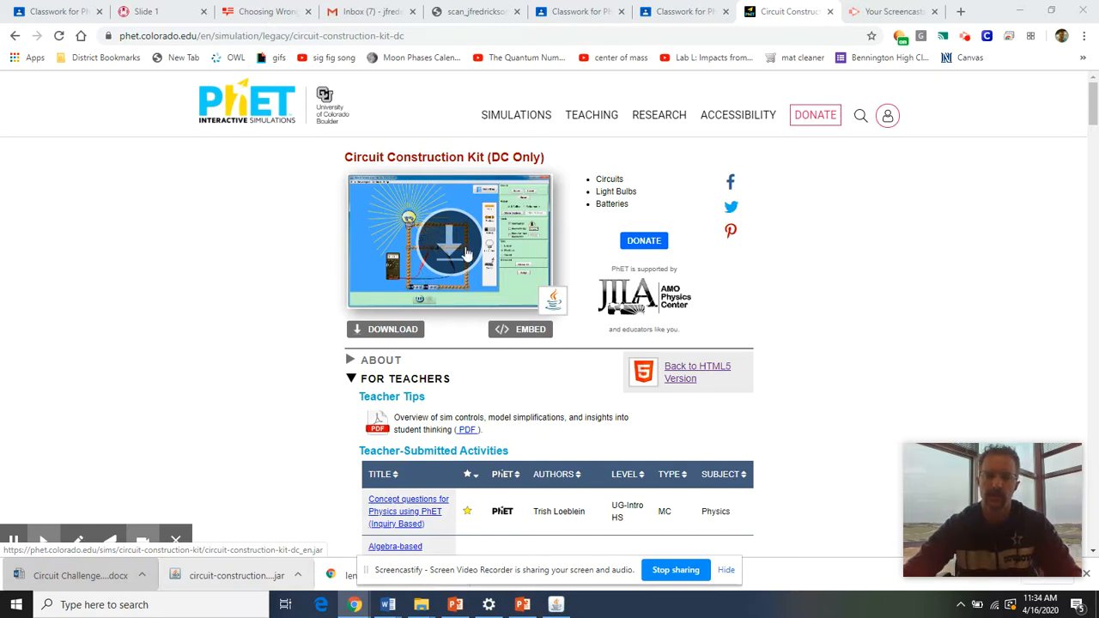
# Launch the Circuit Construction Kit (DC Only) simulation and check its advanced wire resistivity options before hiding them again
pyautogui.click(454, 235)
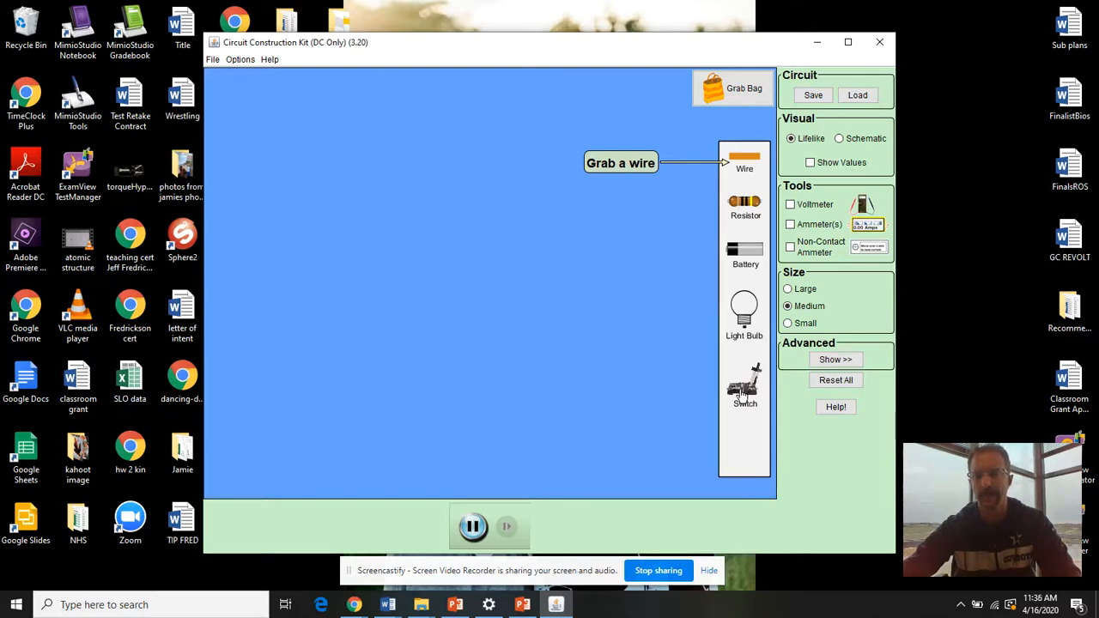
pyautogui.click(832, 362)
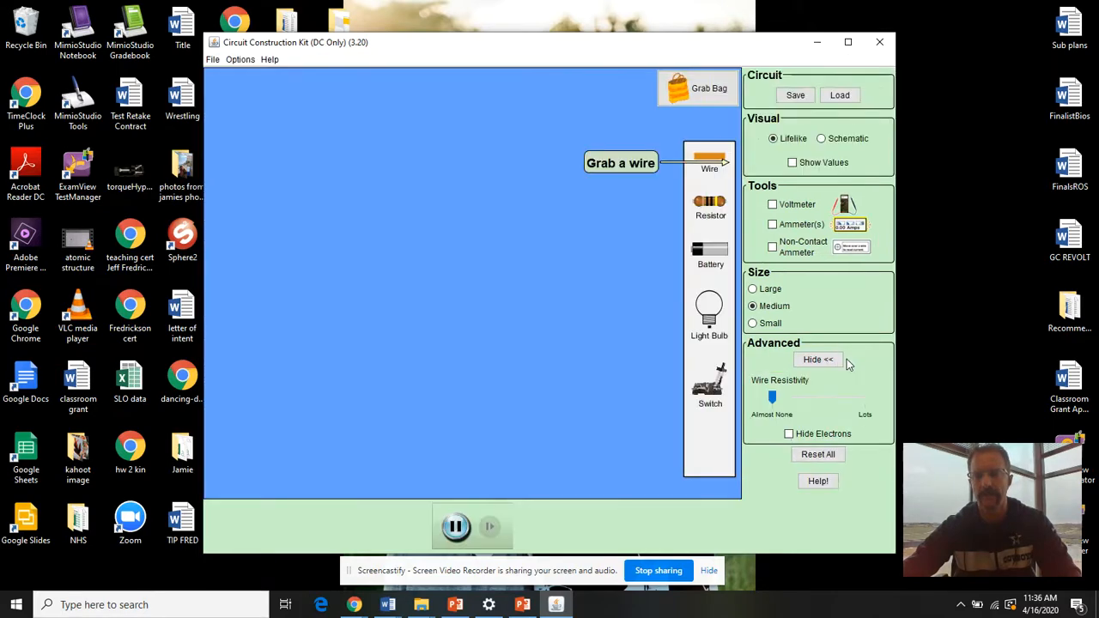
pyautogui.click(820, 362)
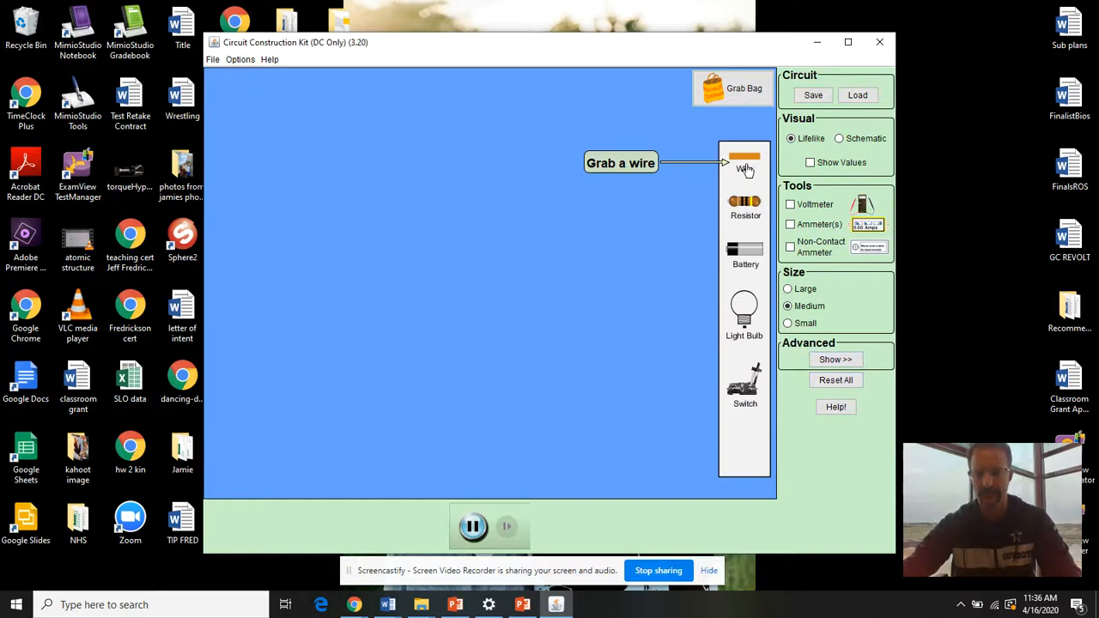
# Lay three wires end to end in the work area and reposition their joints into an angled open chain
pyautogui.moveTo(744, 162); pyautogui.dragTo(567, 155)
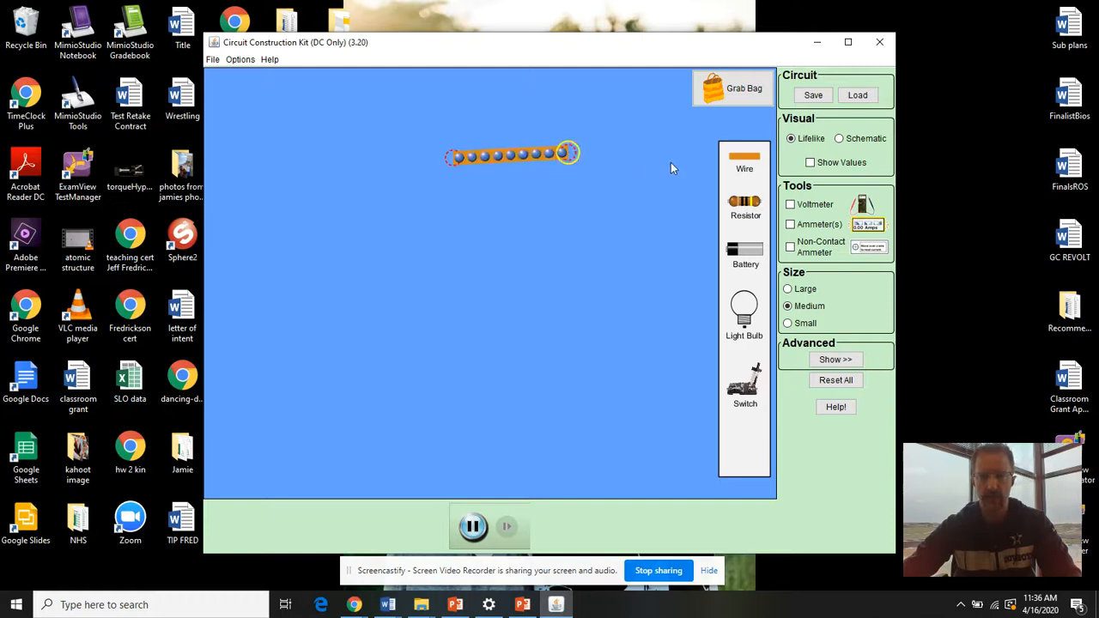
pyautogui.moveTo(744, 165); pyautogui.dragTo(635, 173)
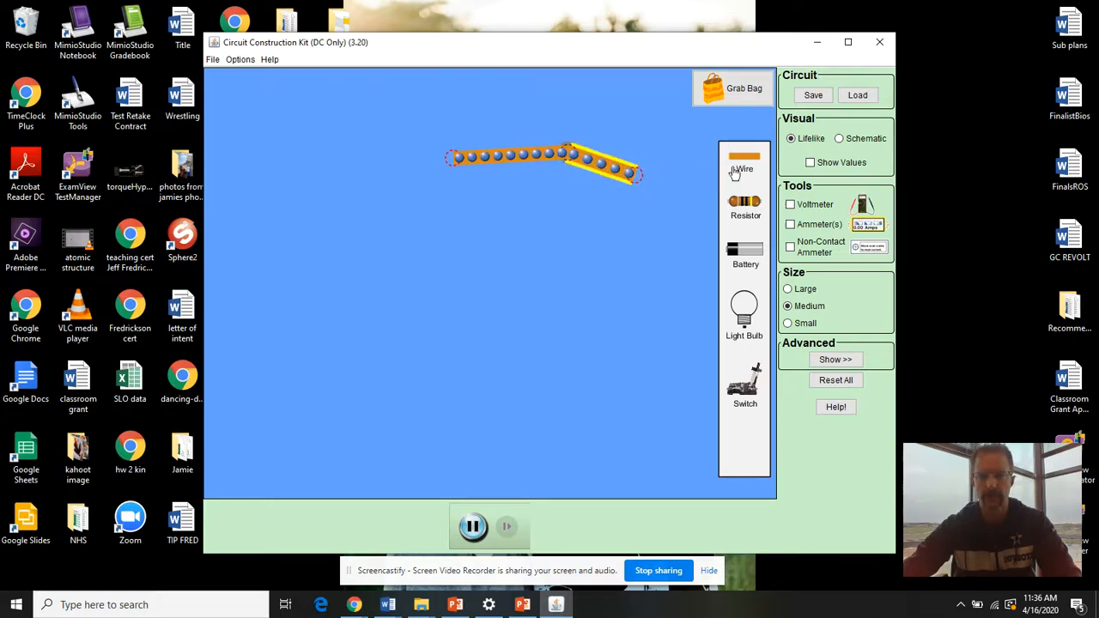
pyautogui.moveTo(734, 174); pyautogui.dragTo(570, 315)
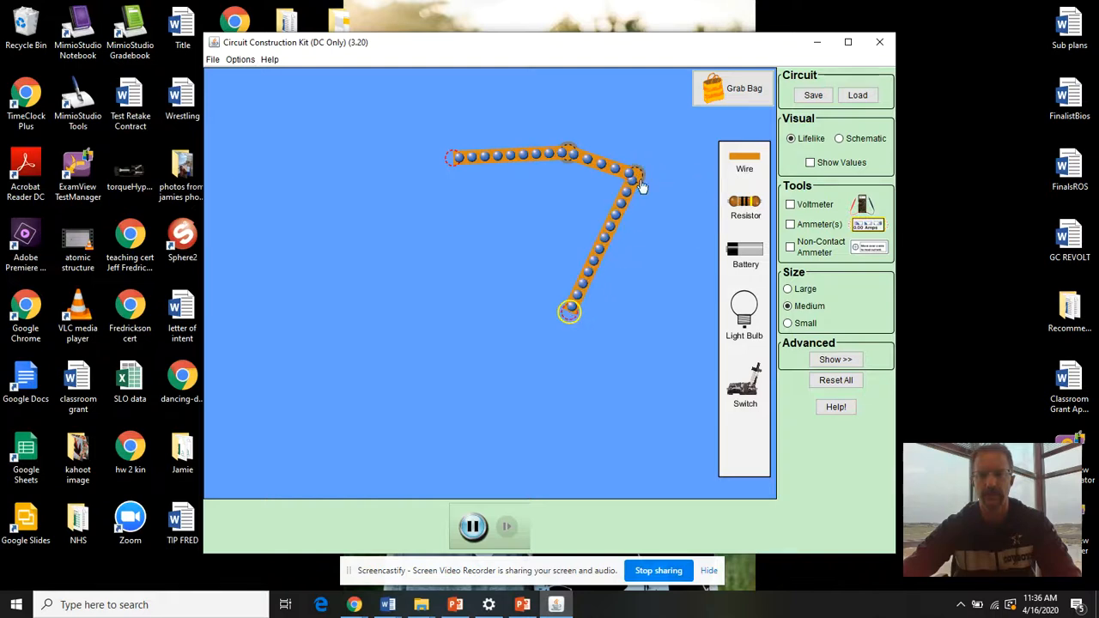
pyautogui.moveTo(639, 186); pyautogui.dragTo(635, 217)
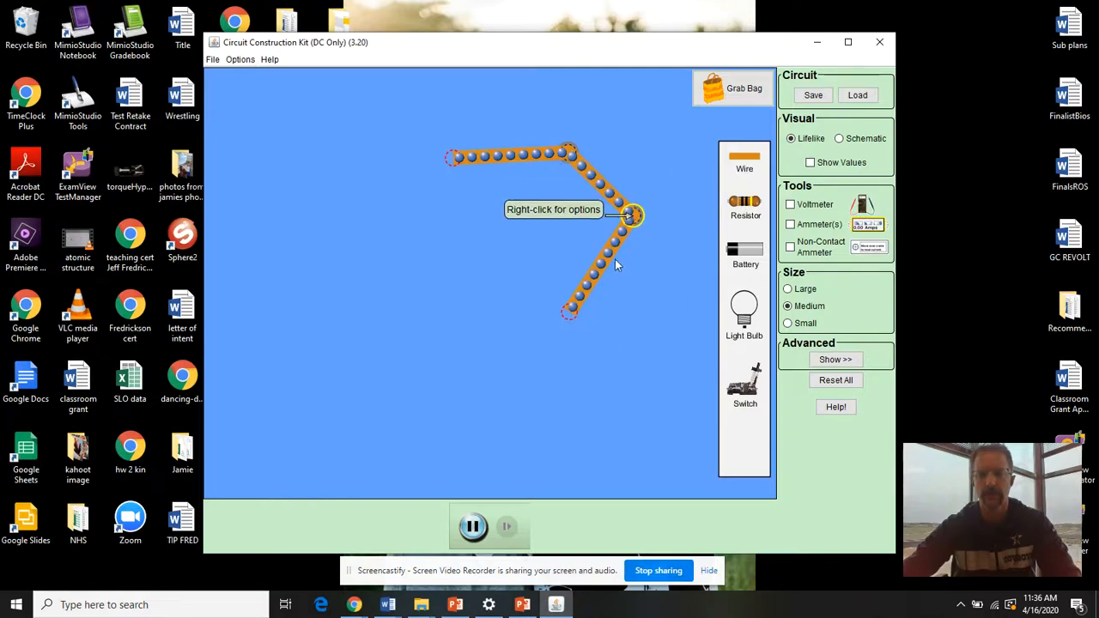
pyautogui.moveTo(606, 265)
pyautogui.mouseDown()
pyautogui.moveTo(613, 303)
pyautogui.moveTo(618, 251)
pyautogui.mouseUp()
# Add a light bulb at the chain's open upper end and close the loop with a fourth wire to the bulb's base
pyautogui.moveTo(748, 167); pyautogui.dragTo(578, 348)
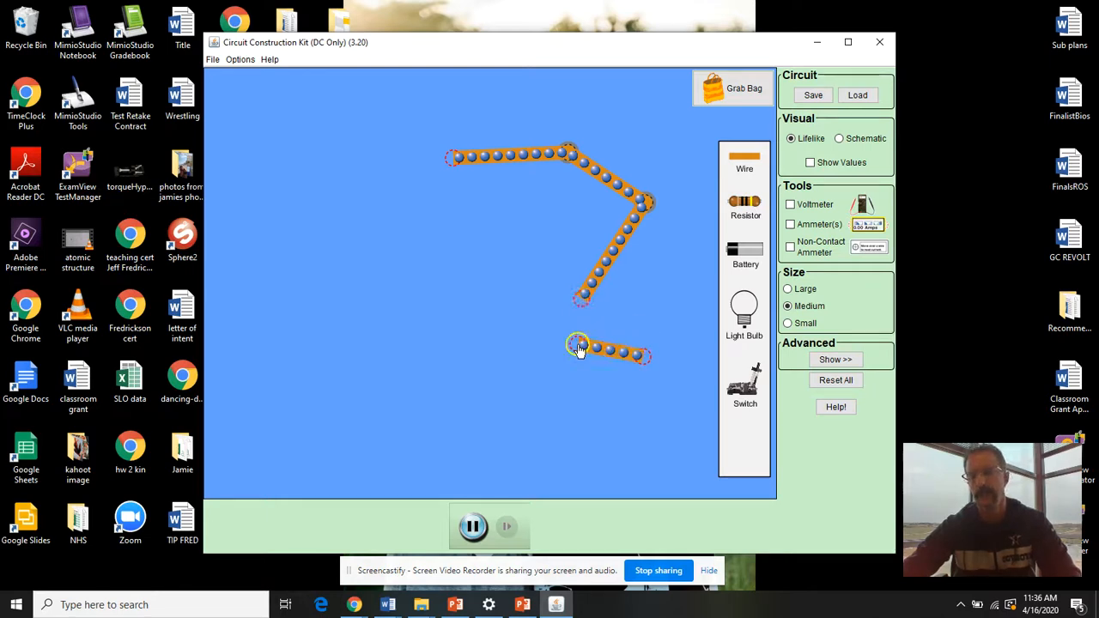
pyautogui.moveTo(578, 348); pyautogui.dragTo(481, 313)
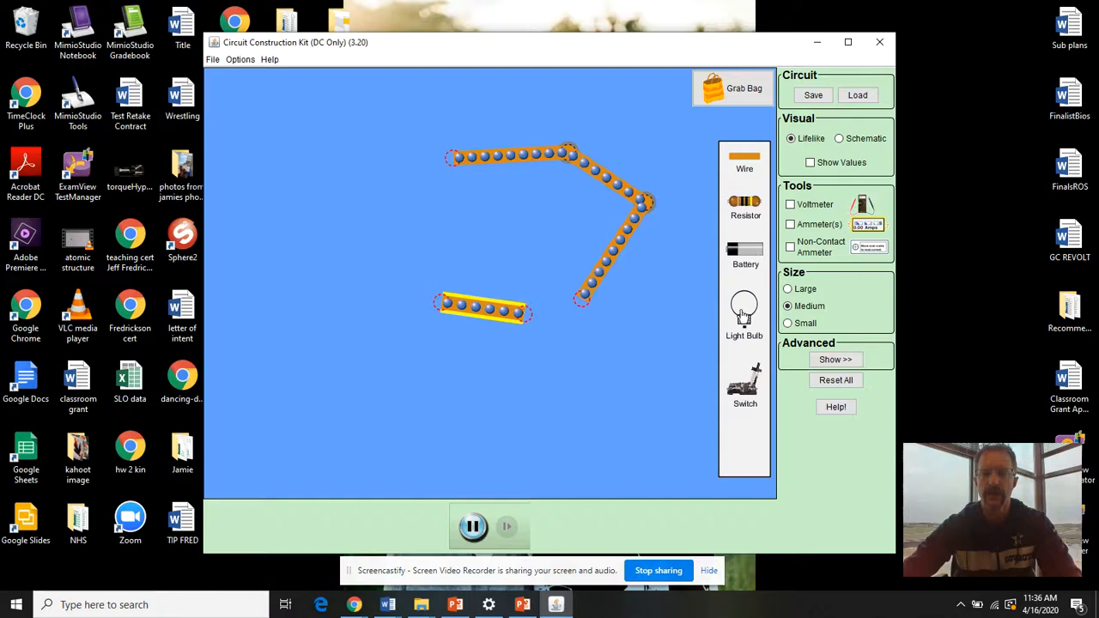
pyautogui.moveTo(740, 324); pyautogui.dragTo(422, 182)
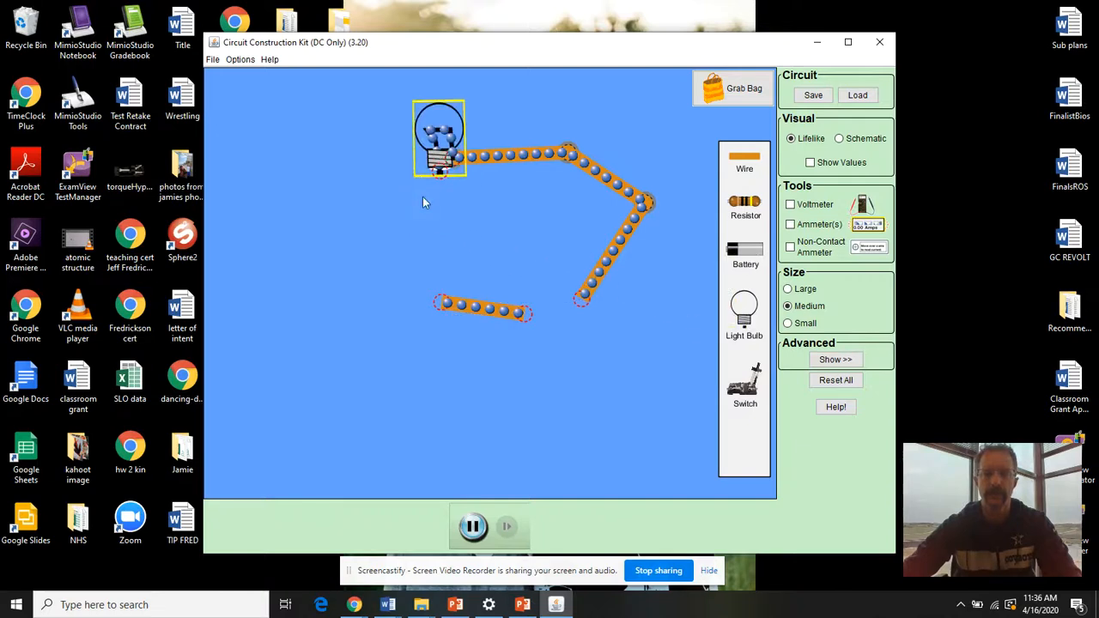
pyautogui.moveTo(454, 296); pyautogui.dragTo(441, 202)
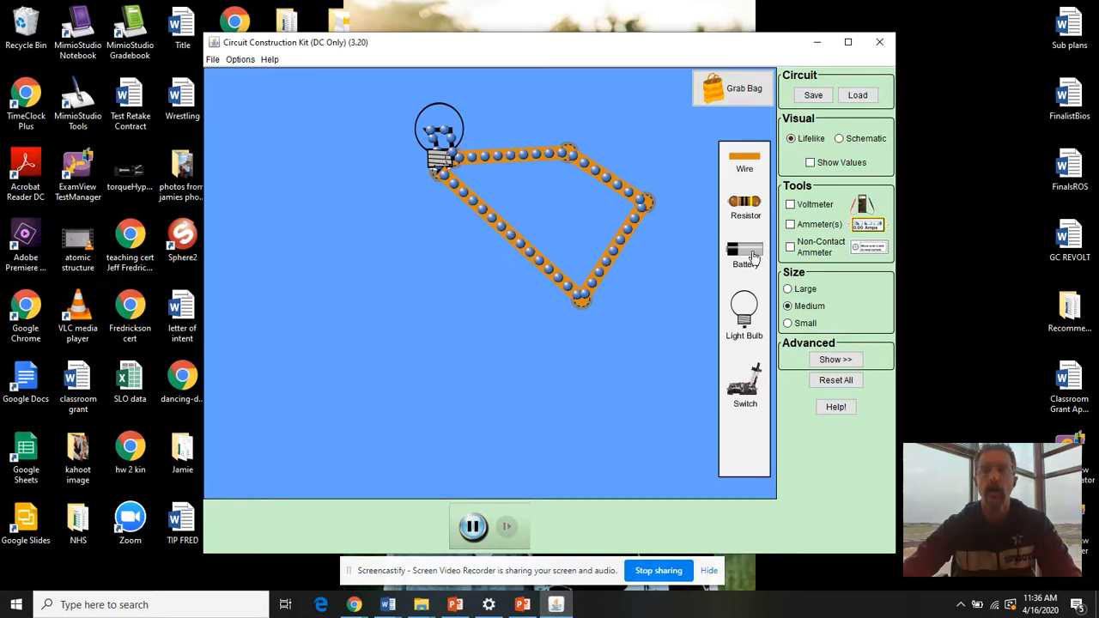
# Attach a battery at the loop's lower corner and replace the adjoining right-hand wire with one reaching the battery's free terminal
pyautogui.moveTo(751, 255); pyautogui.dragTo(580, 330)
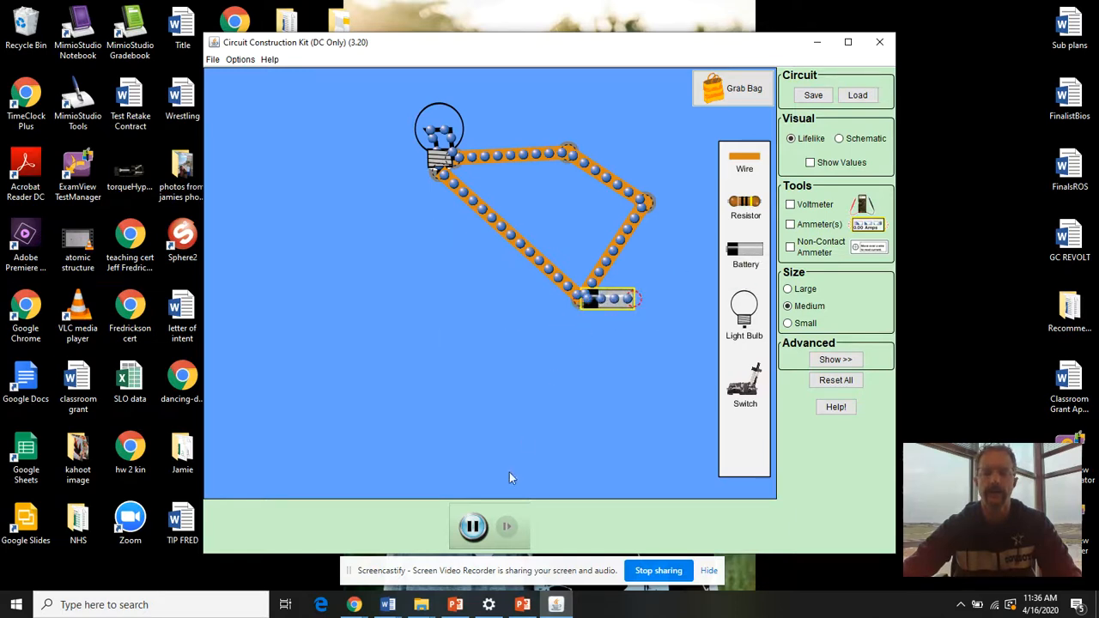
pyautogui.click(615, 255)
pyautogui.press('Delete')
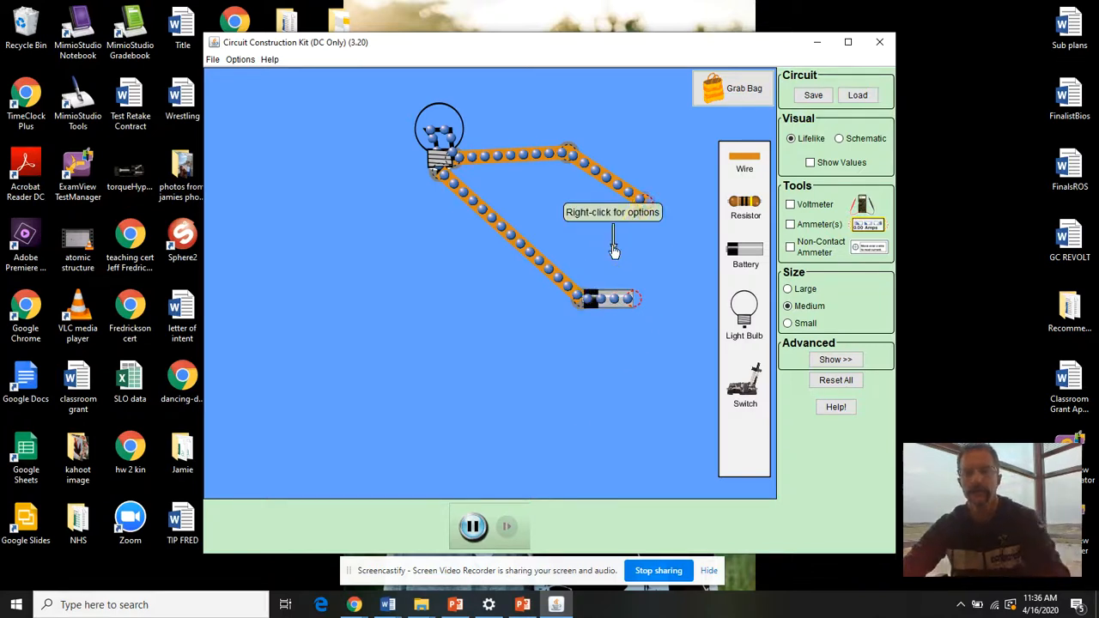
pyautogui.moveTo(744, 159); pyautogui.dragTo(635, 296)
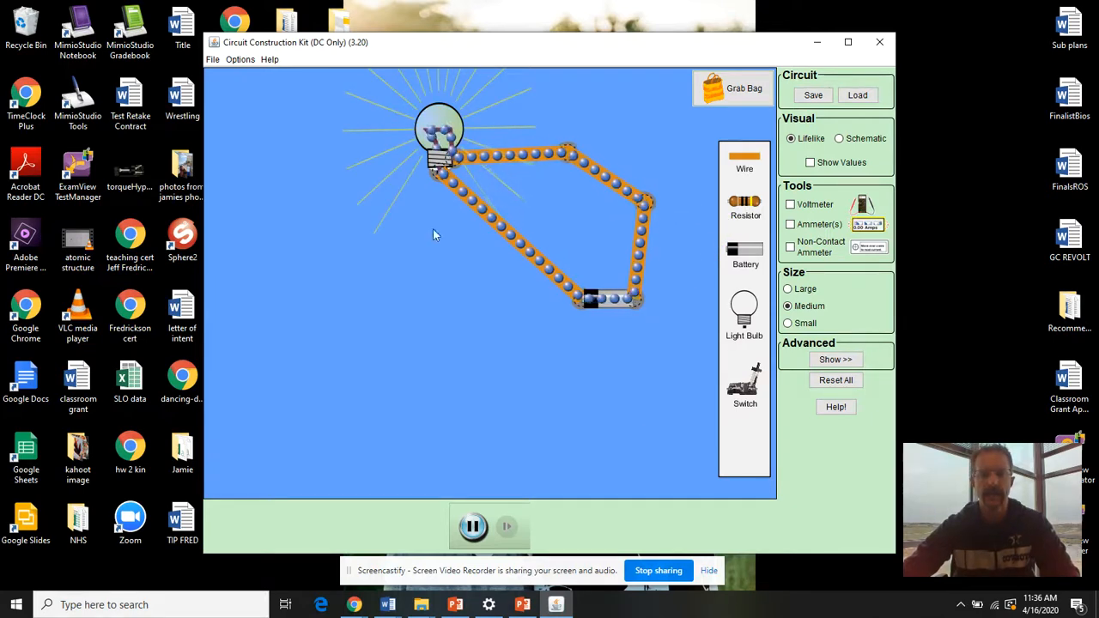
# Maximize the simulation window and short out the bulb by replacing its side-contact wire with a connection to its base contact
pyautogui.click(848, 42)
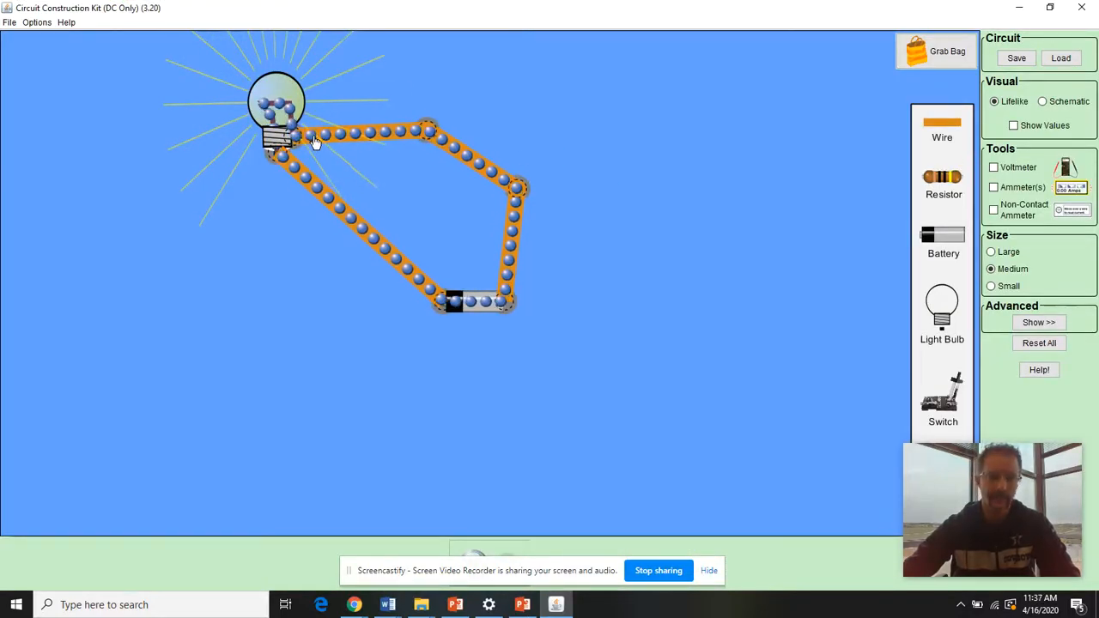
pyautogui.press('Delete')
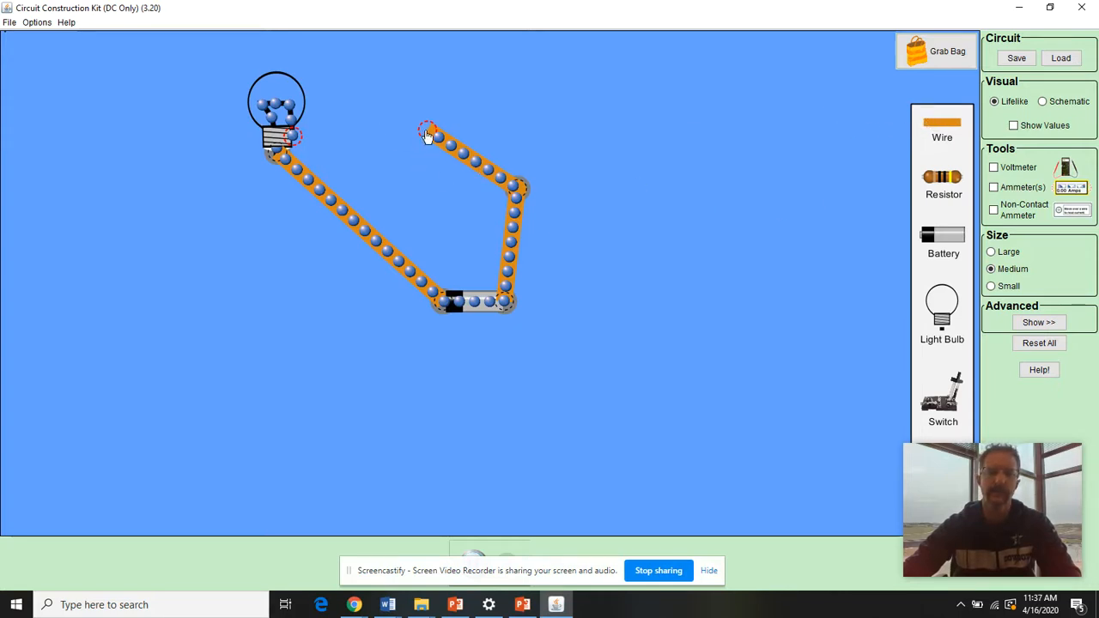
pyautogui.moveTo(426, 136); pyautogui.dragTo(279, 150)
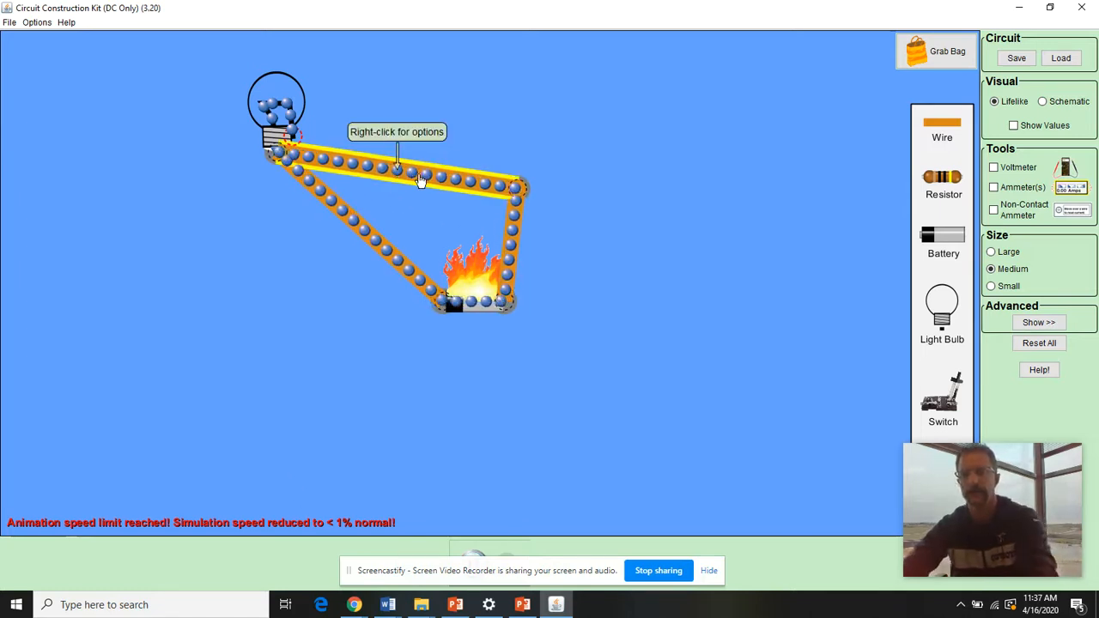
# Replace the shorting wire and the bulb-to-battery wire with new ones that connect the battery across the bulb's side and base contacts
pyautogui.press('Delete')
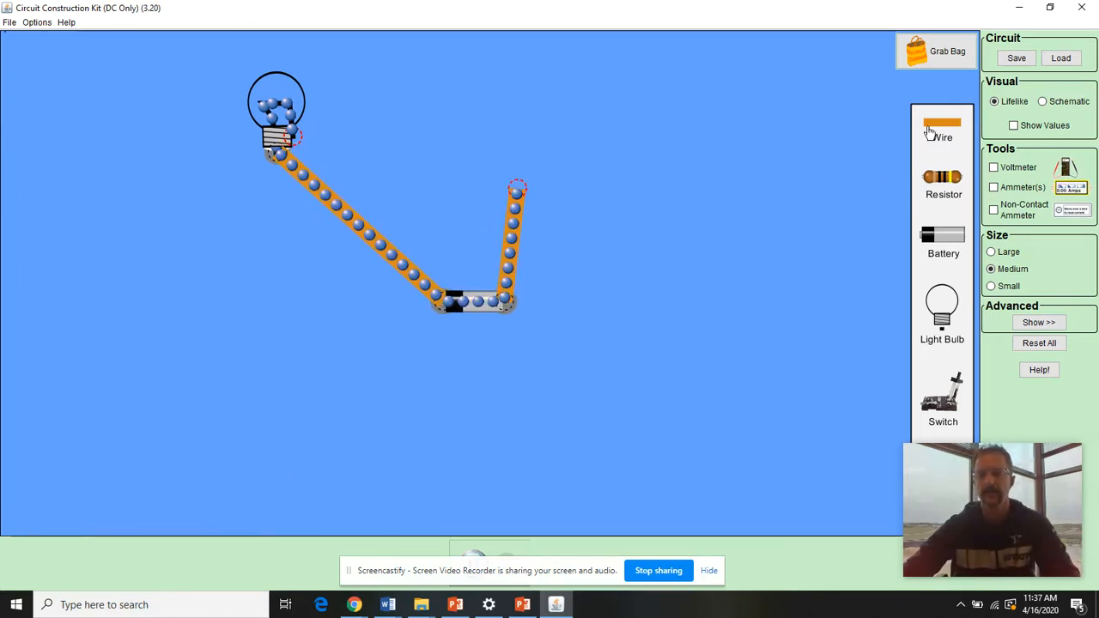
pyautogui.moveTo(942, 127); pyautogui.dragTo(524, 101)
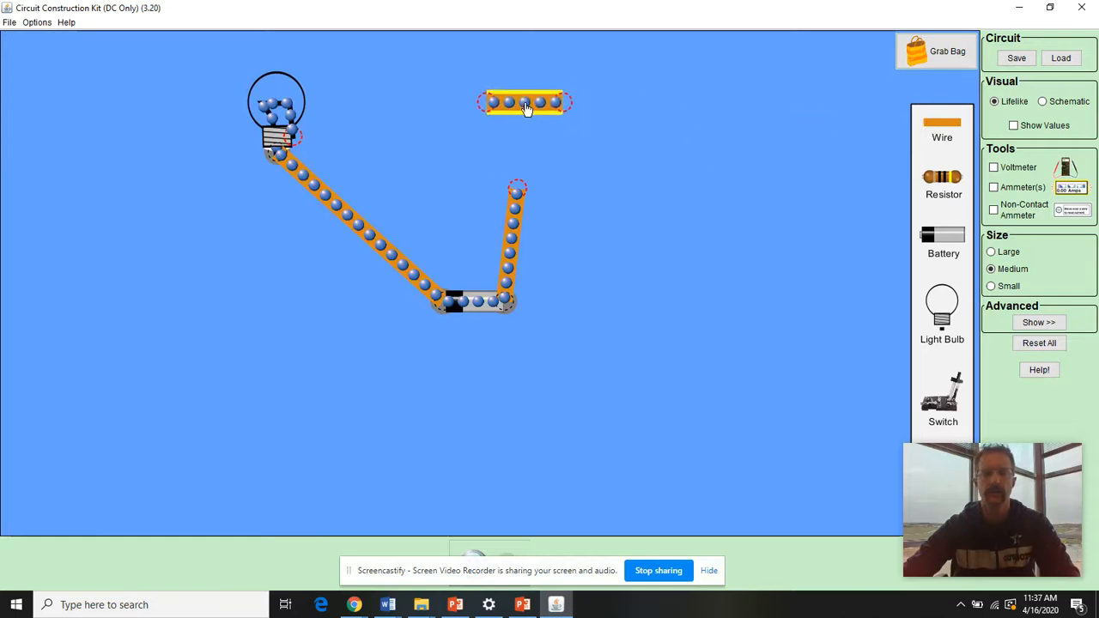
pyautogui.click(316, 190)
pyautogui.press('Delete')
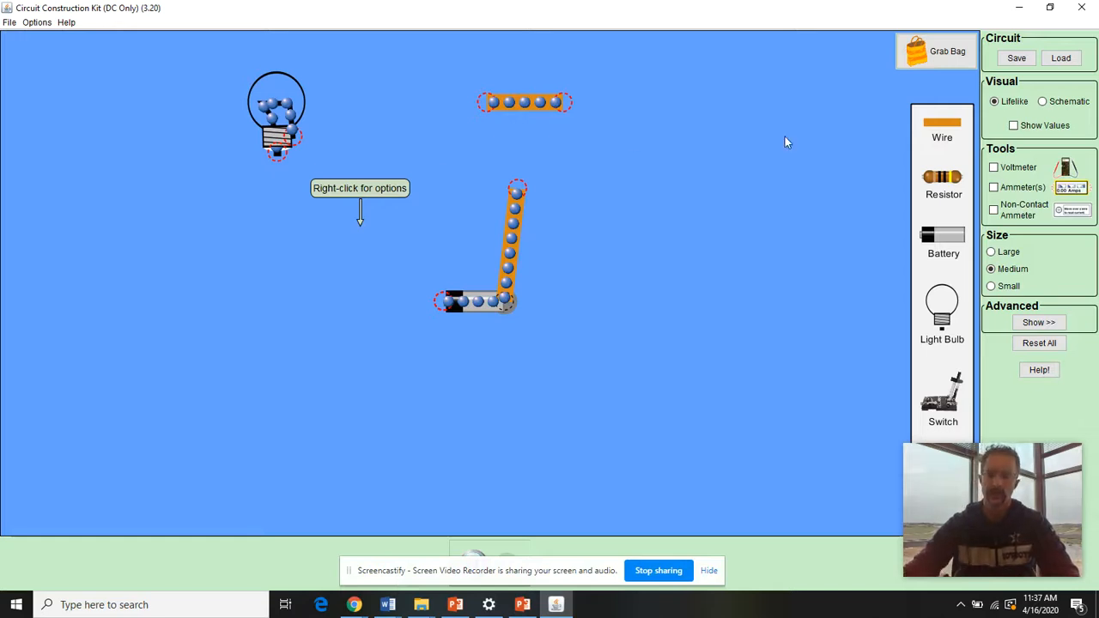
pyautogui.moveTo(944, 122); pyautogui.dragTo(287, 195)
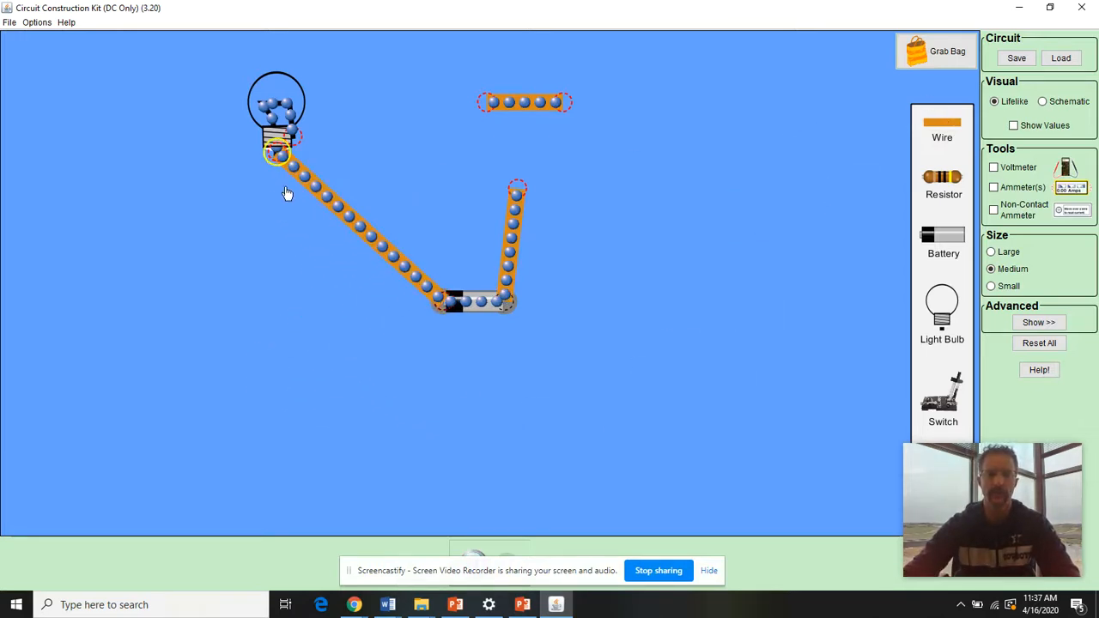
pyautogui.moveTo(513, 110); pyautogui.dragTo(517, 187)
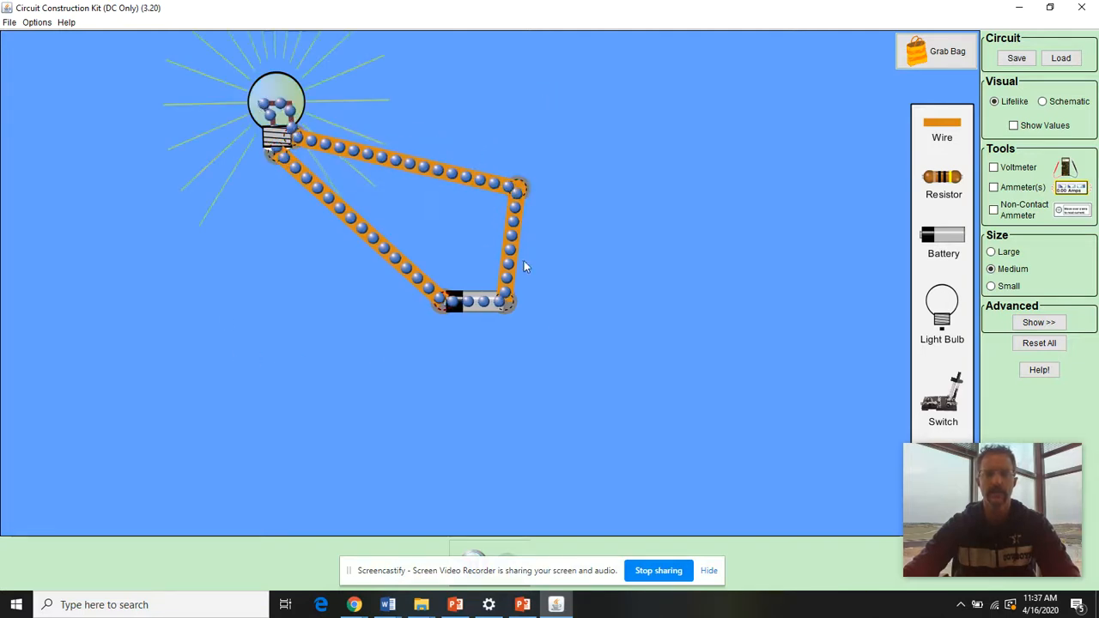
# Set the battery's voltage to 100 volts
pyautogui.rightClick(472, 309)
pyautogui.click(524, 314)
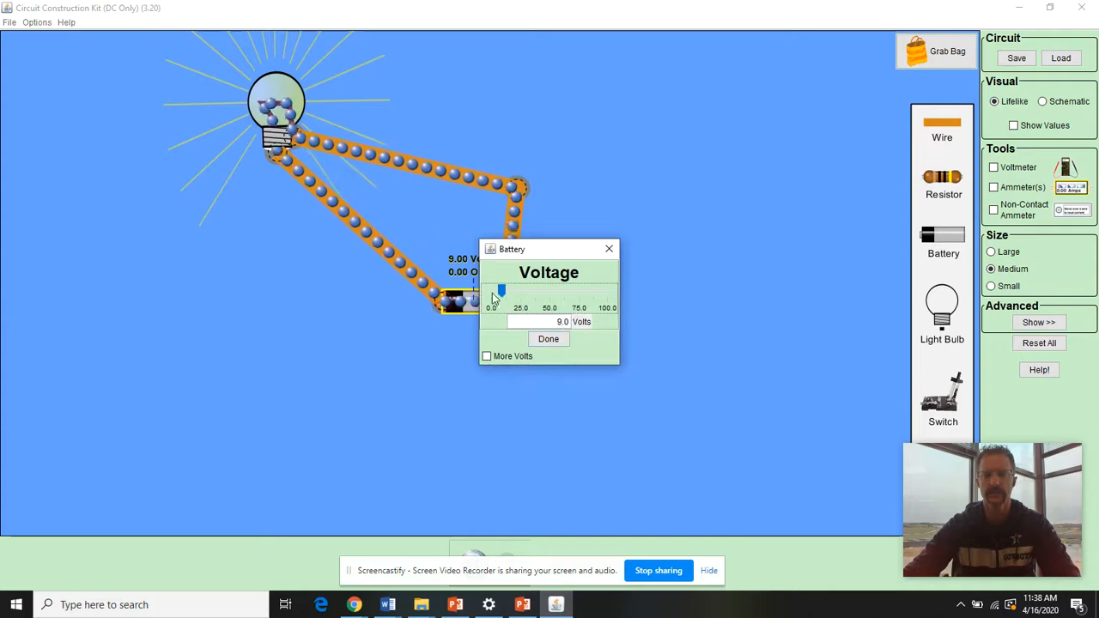
pyautogui.moveTo(506, 295); pyautogui.dragTo(638, 293)
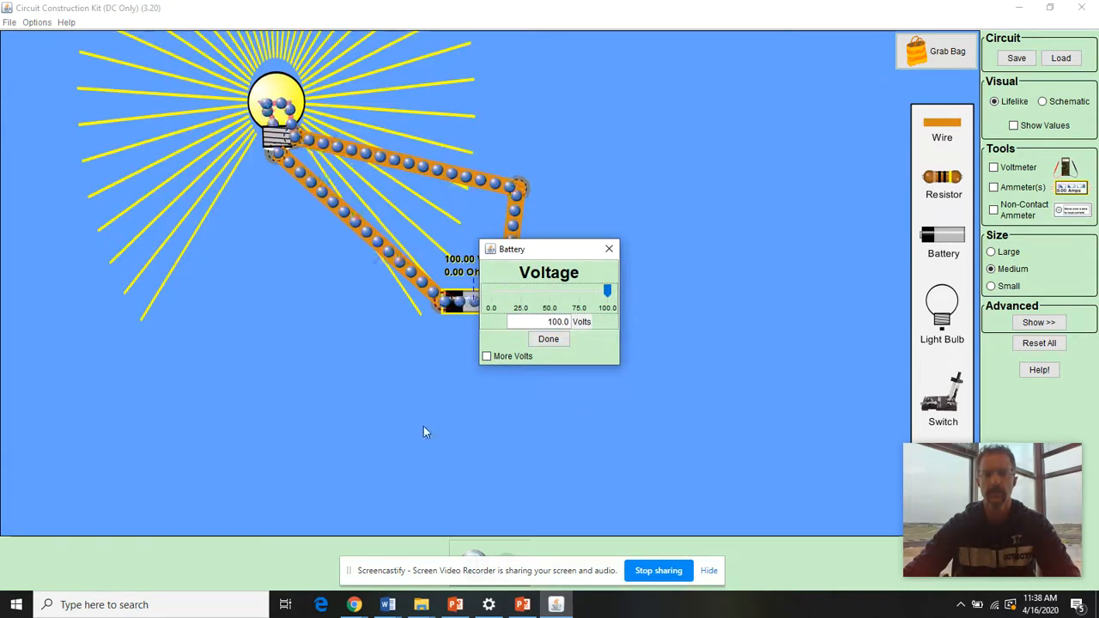
pyautogui.click(609, 249)
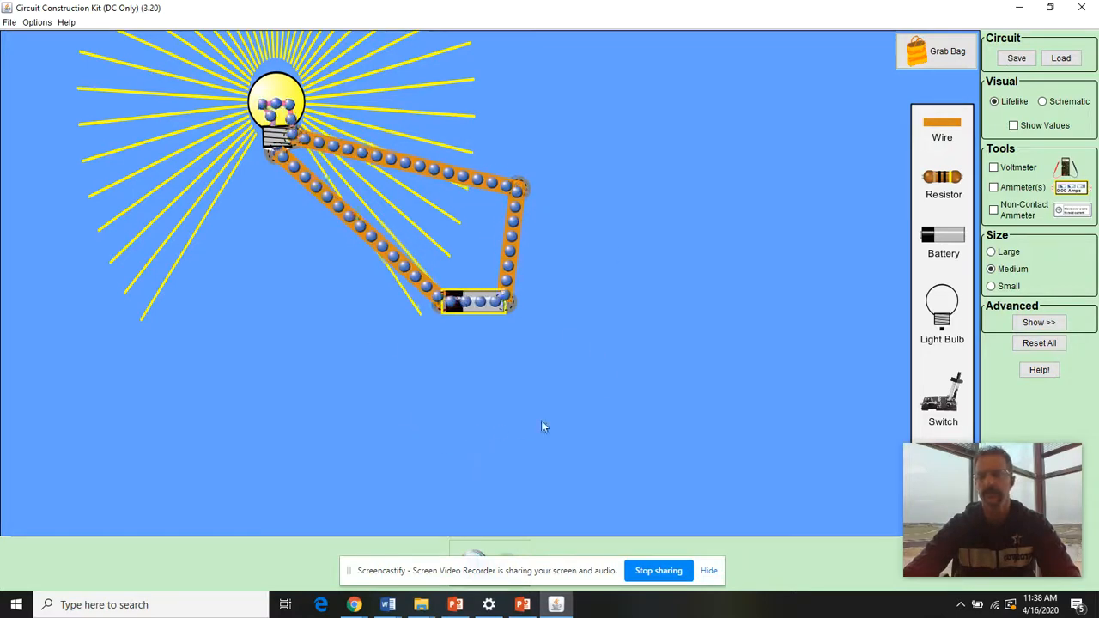
# Remove the wire beside the battery's positive end and attach a switch to the free end of the upper wire
pyautogui.moveTo(927, 402); pyautogui.dragTo(644, 194)
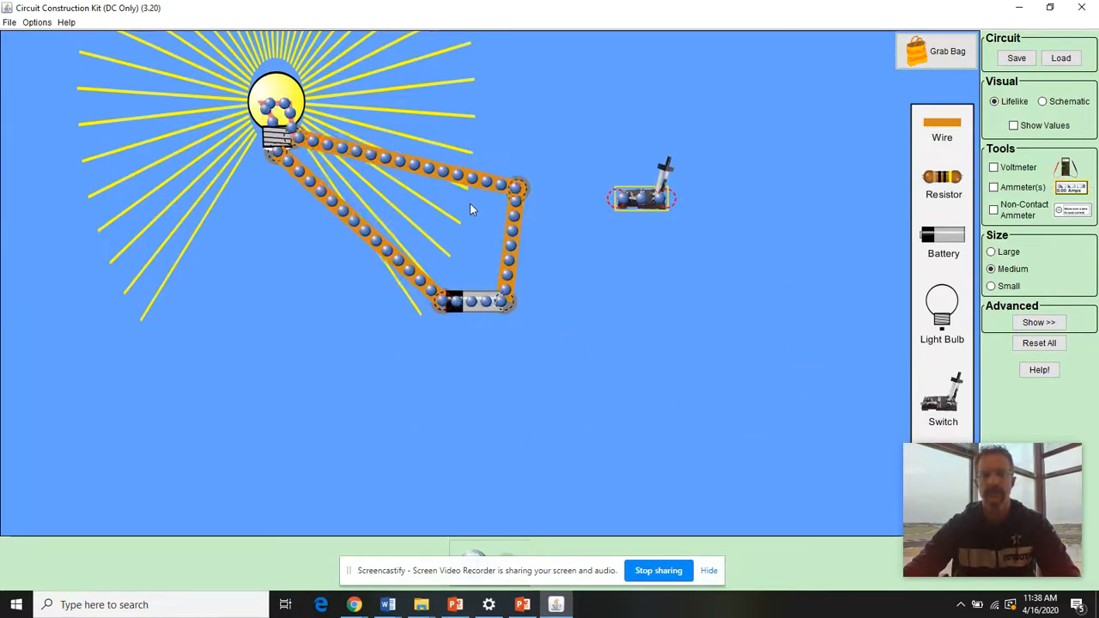
pyautogui.click(512, 240)
pyautogui.press('Delete')
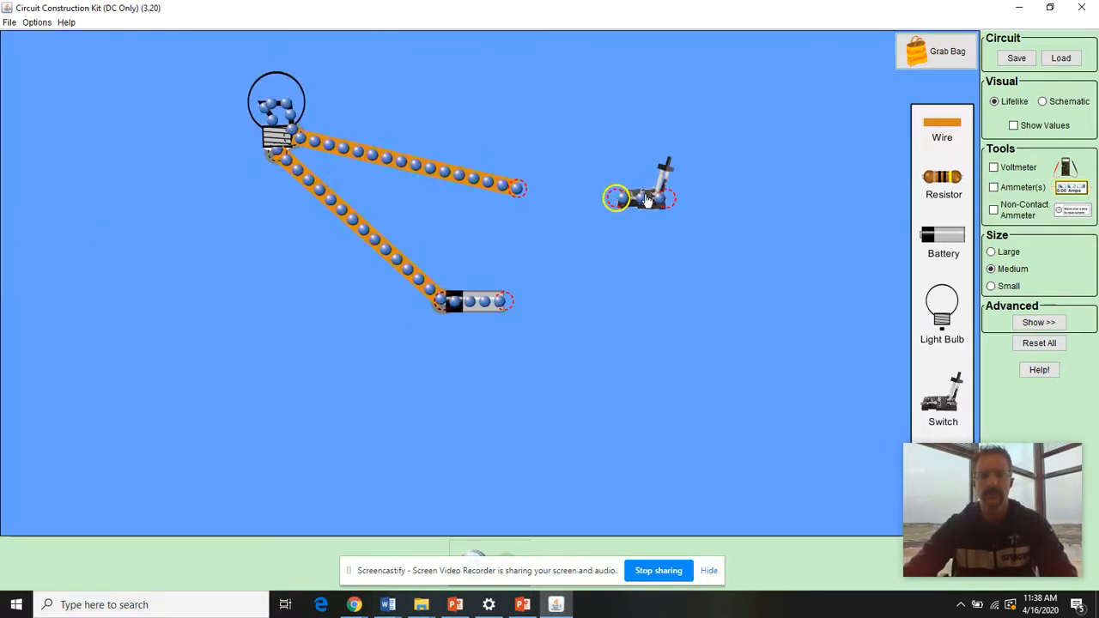
pyautogui.moveTo(647, 199); pyautogui.dragTo(513, 241)
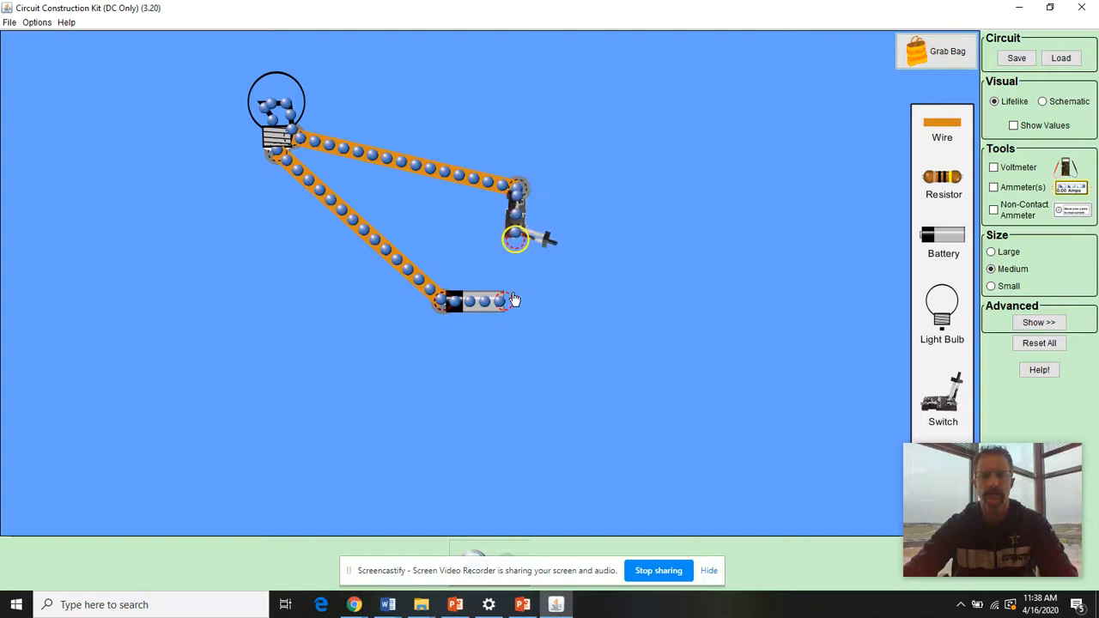
# Rotate the battery and shift the bulb and lower wire so the battery's free terminal joins the switch's open end
pyautogui.moveTo(499, 307); pyautogui.dragTo(519, 240)
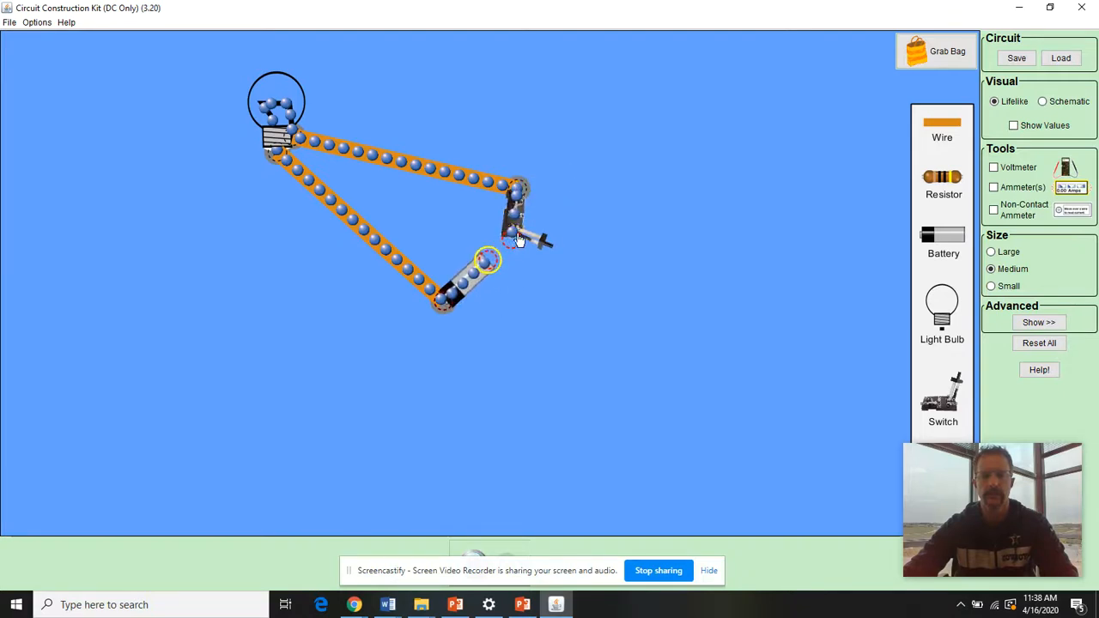
pyautogui.click(442, 299)
pyautogui.click(439, 293)
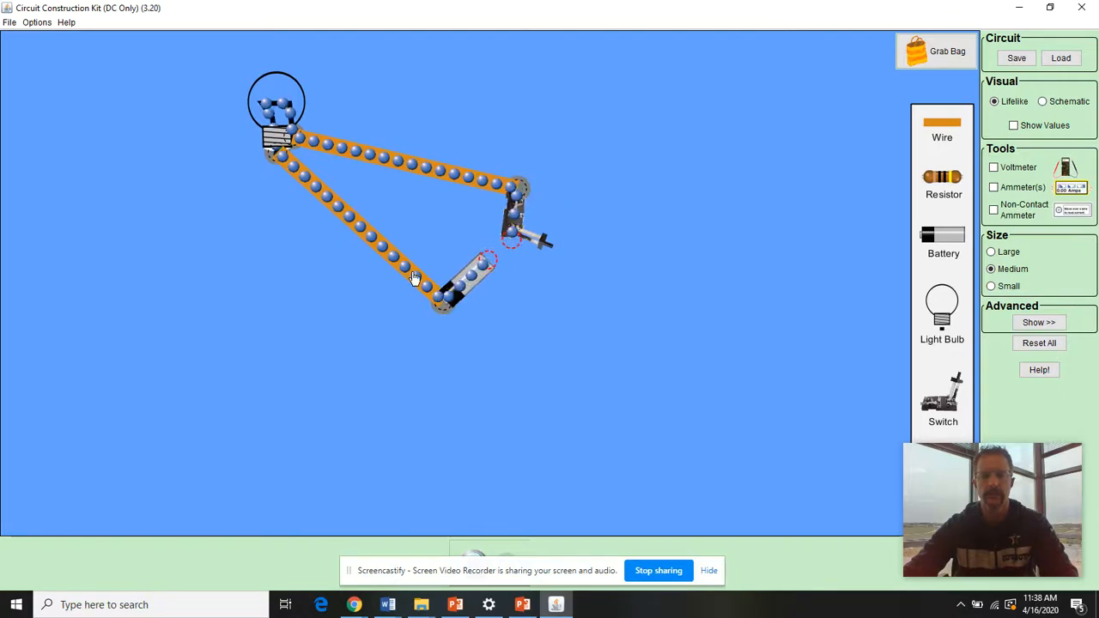
pyautogui.moveTo(413, 277); pyautogui.dragTo(448, 264)
pyautogui.click(544, 303)
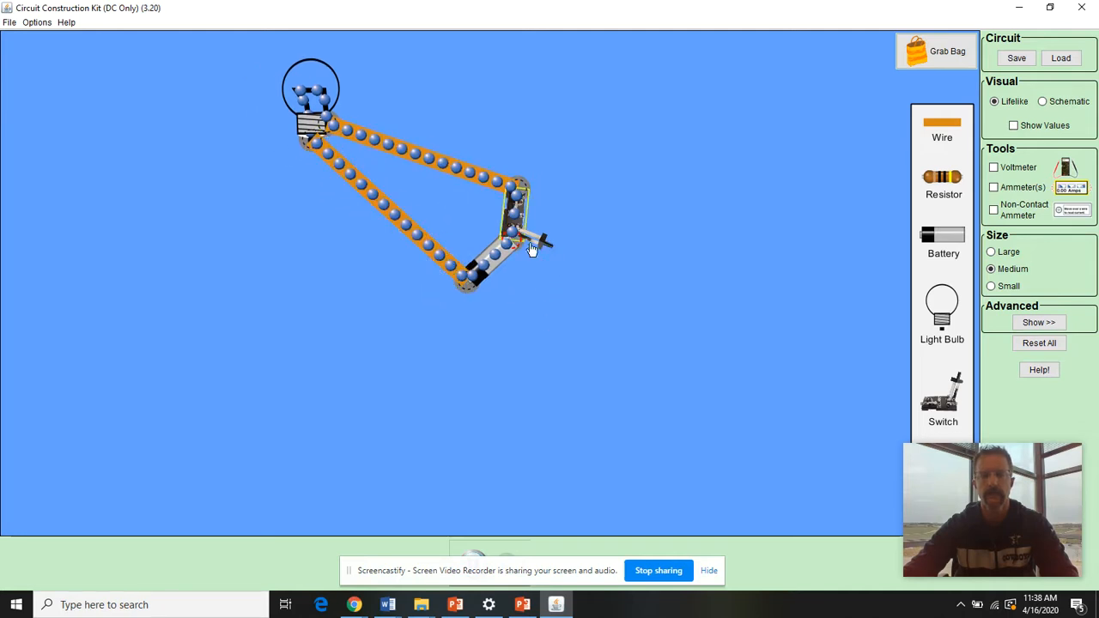
# Close the switch to complete the circuit through the bulb
pyautogui.rightClick(514, 219)
pyautogui.click(534, 227)
pyautogui.moveTo(547, 249); pyautogui.dragTo(520, 192)
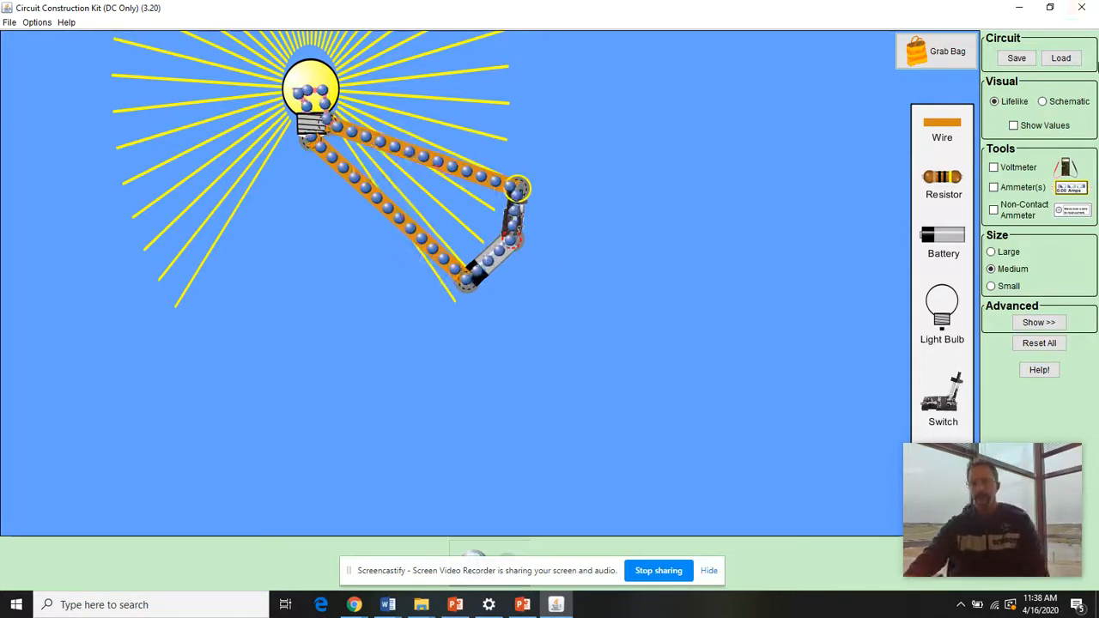
# Enable the voltmeter and measure the voltage across the bulb's contacts and along the lower wire between bulb and battery
pyautogui.click(1013, 168)
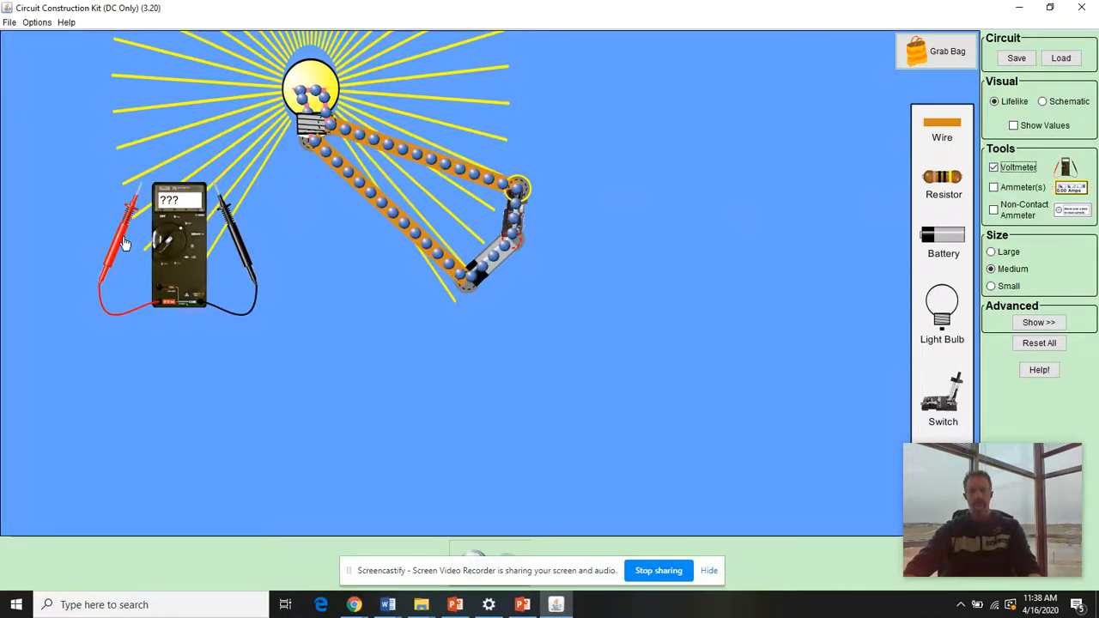
pyautogui.moveTo(125, 240); pyautogui.dragTo(287, 193)
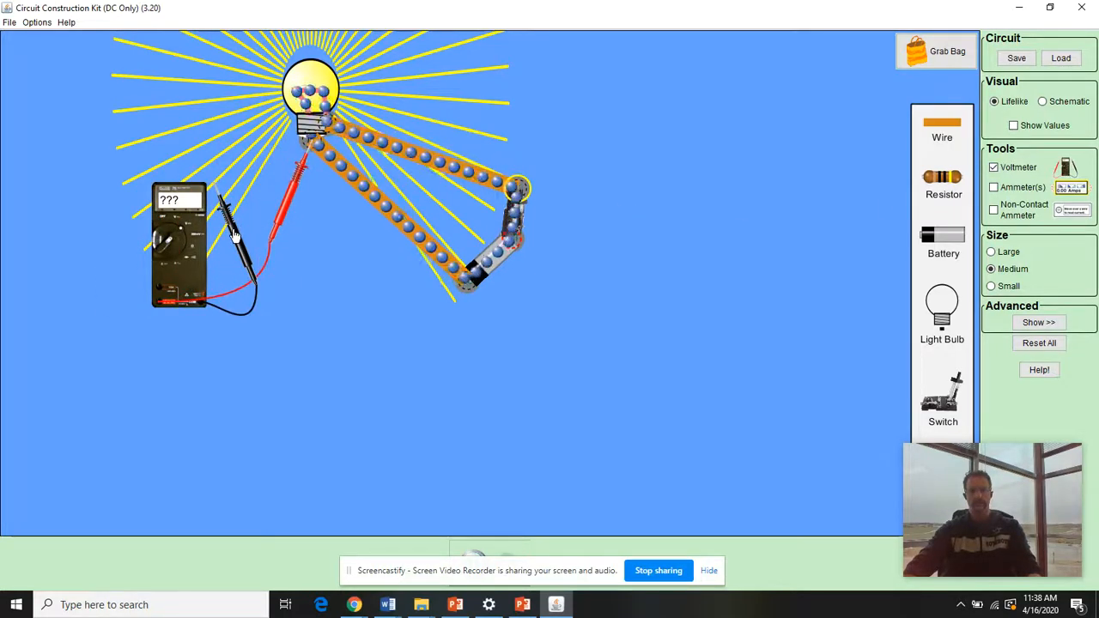
pyautogui.moveTo(251, 225); pyautogui.dragTo(348, 176)
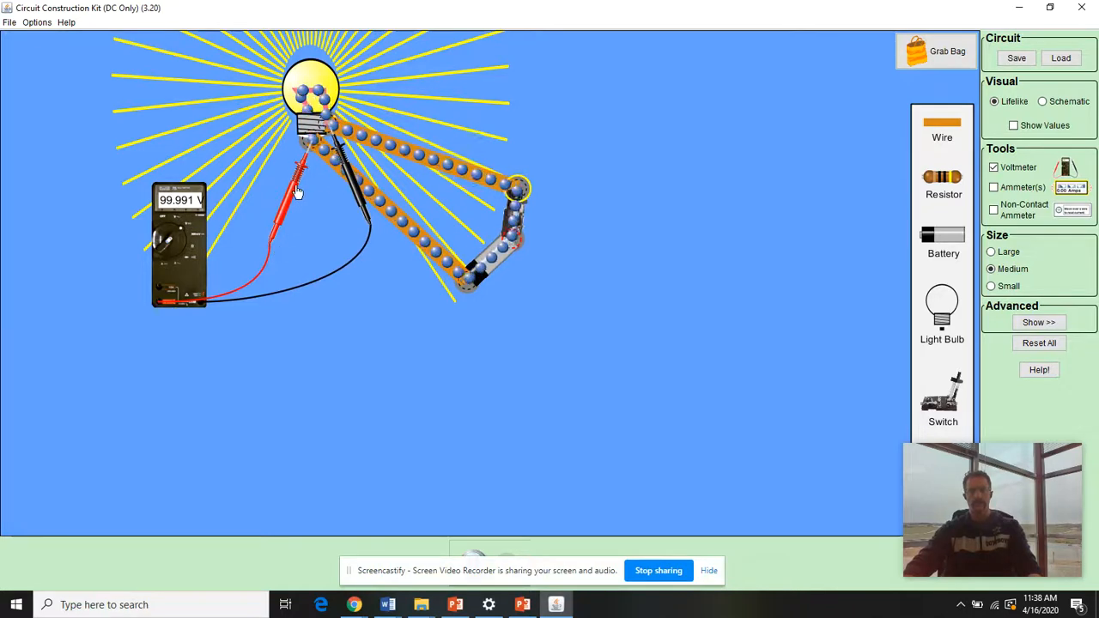
pyautogui.moveTo(297, 194); pyautogui.dragTo(304, 208)
pyautogui.moveTo(352, 180); pyautogui.dragTo(390, 252)
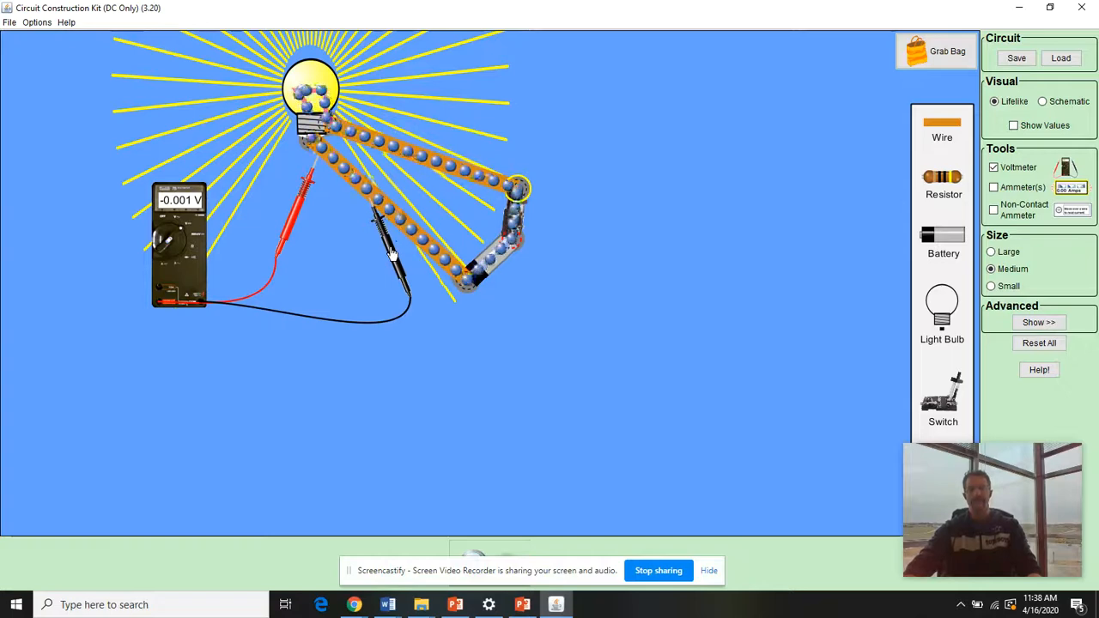